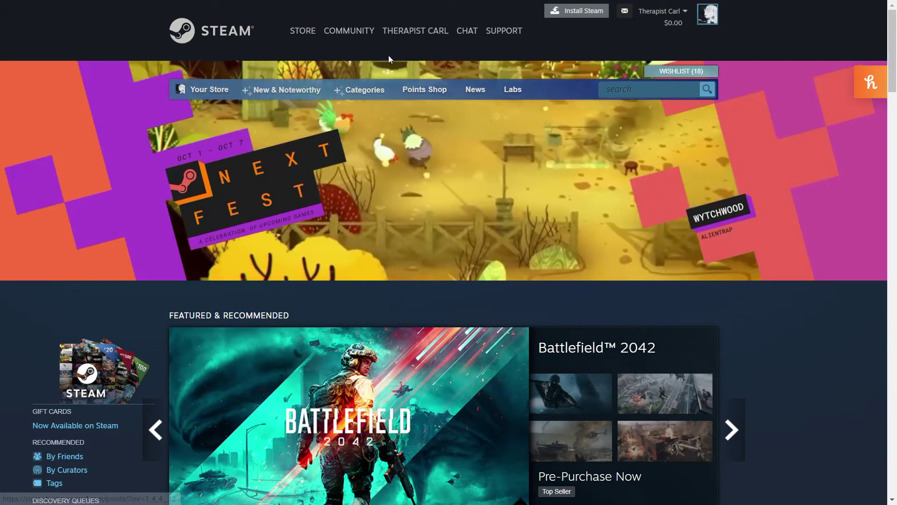
# - Open the Fall Guys: Ultimate Knockout hub from recently played games and browse its Videos tab
pyautogui.moveTo(360, 33)
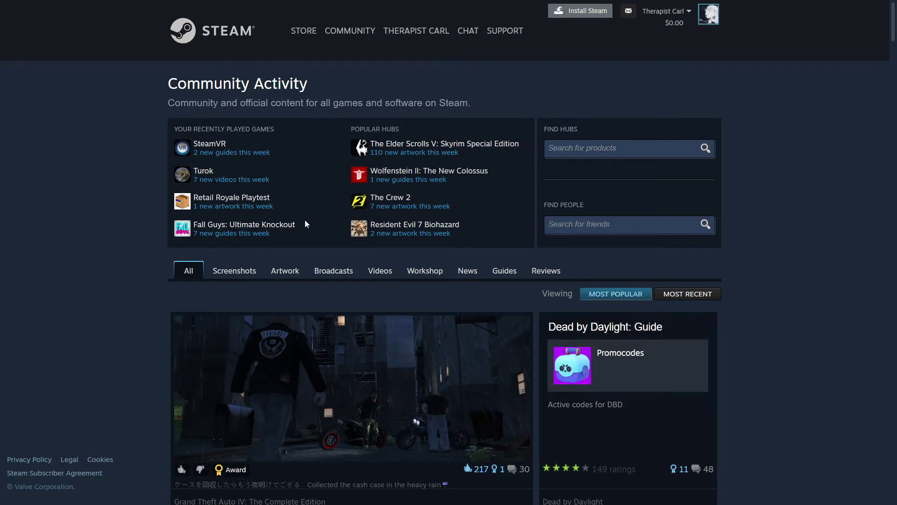
pyautogui.click(241, 227)
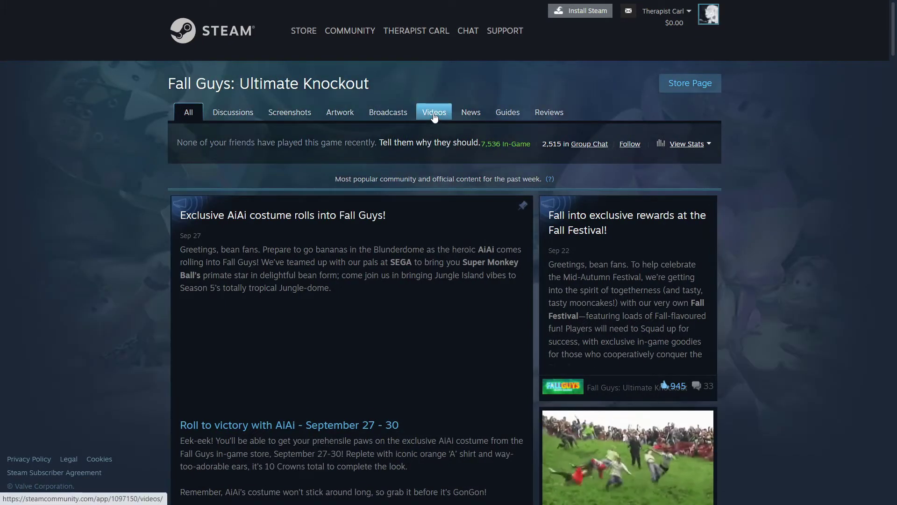
pyautogui.click(434, 112)
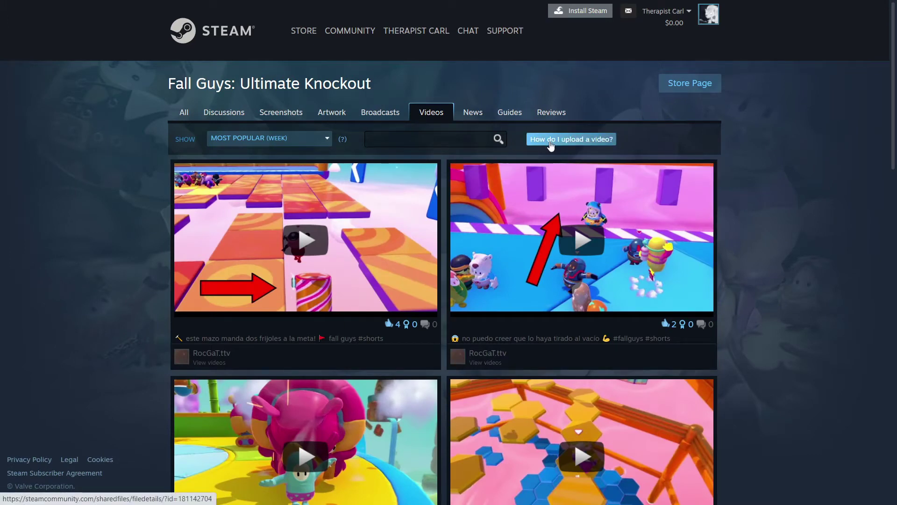
pyautogui.scroll(-10, 505, 298)
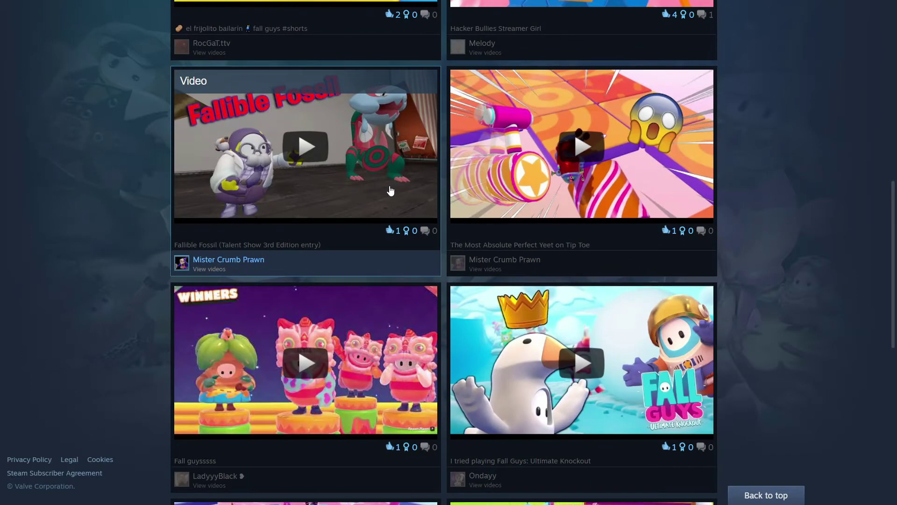
pyautogui.scroll(-8, 442, 303)
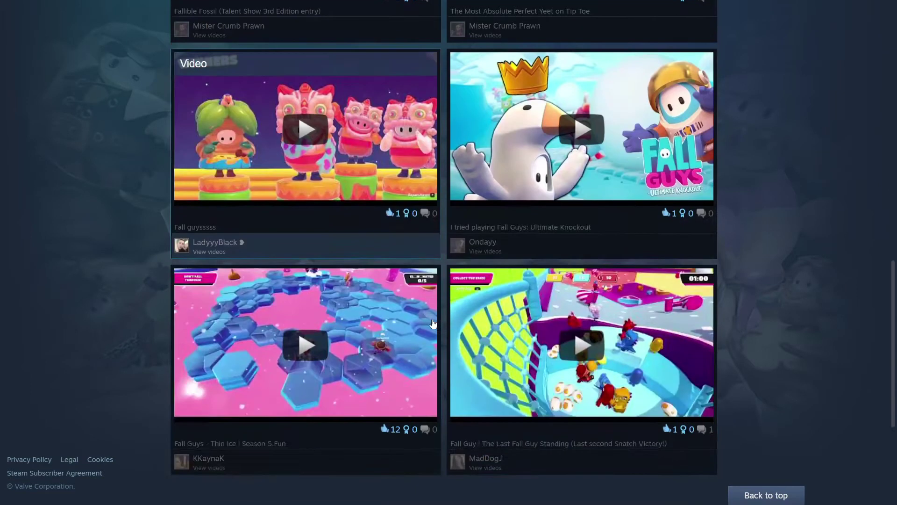
pyautogui.scroll(-1, 449, 301)
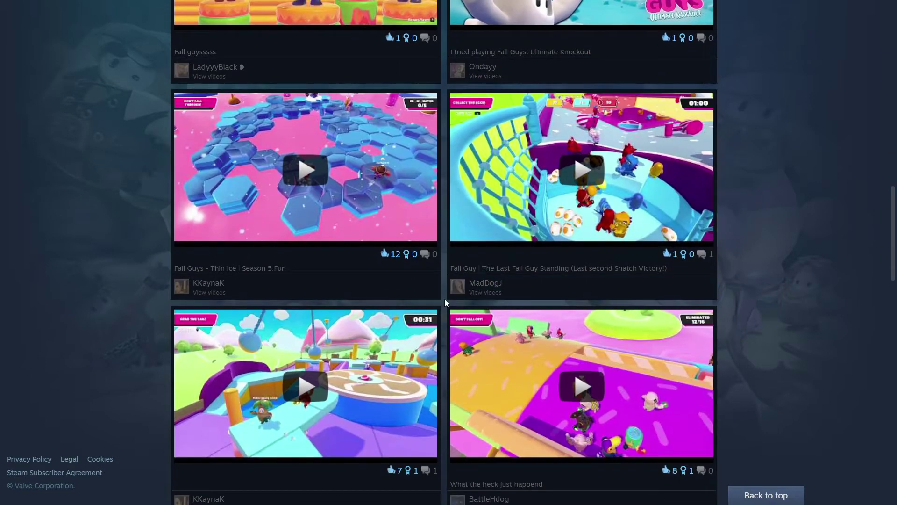
pyautogui.scroll(4, 444, 300)
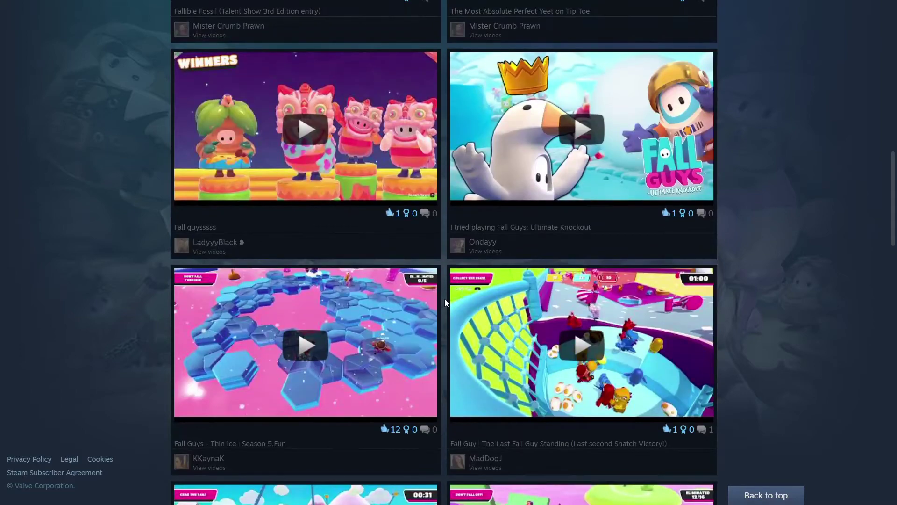
pyautogui.scroll(13, 445, 298)
pyautogui.scroll(3, 443, 298)
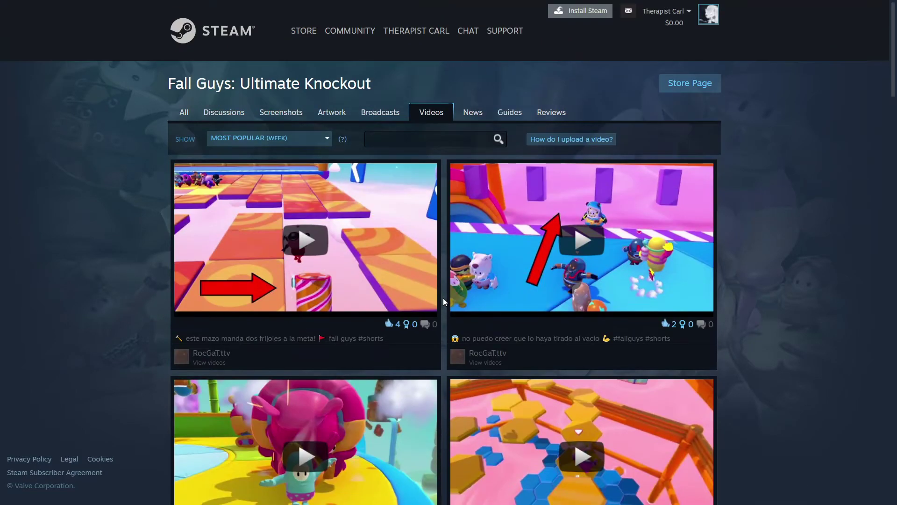
# - Follow the 'How do I upload a video?' guide's Adding Videos section to your profile's empty Videos page
pyautogui.click(547, 148)
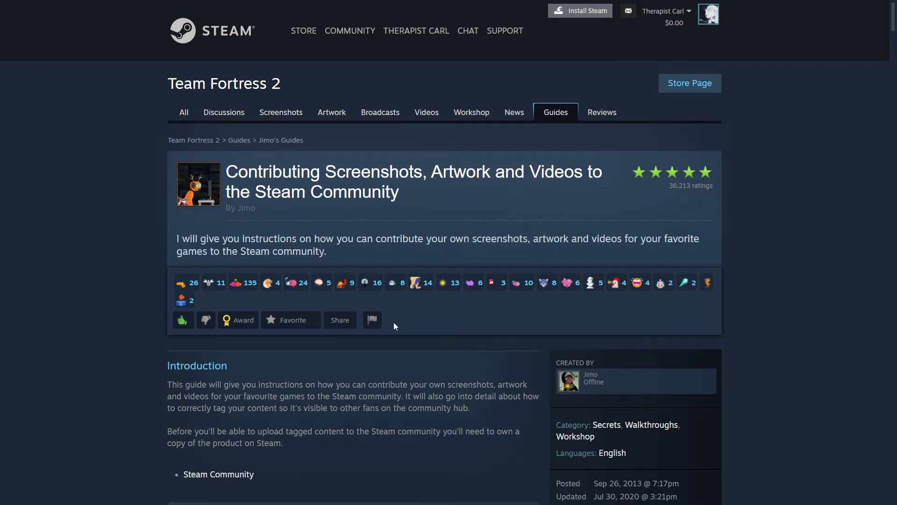
pyautogui.scroll(-3, 393, 321)
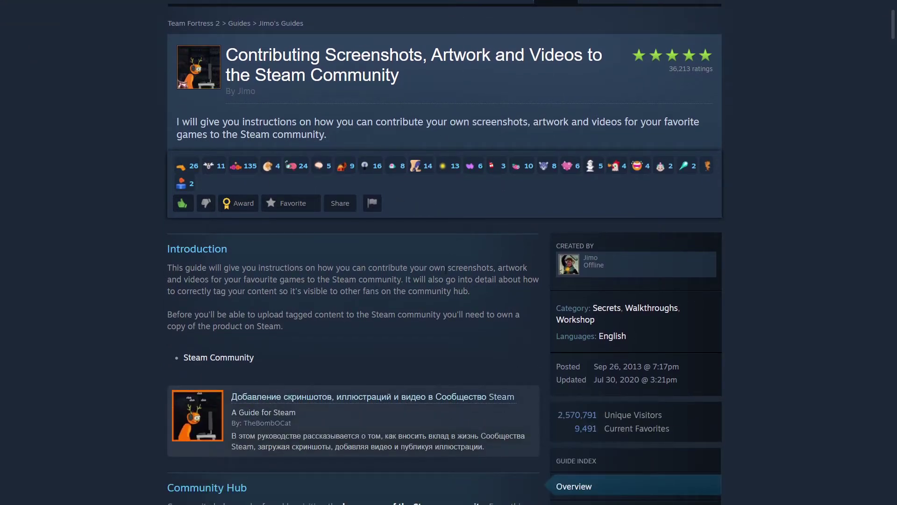
pyautogui.scroll(-6, 452, 300)
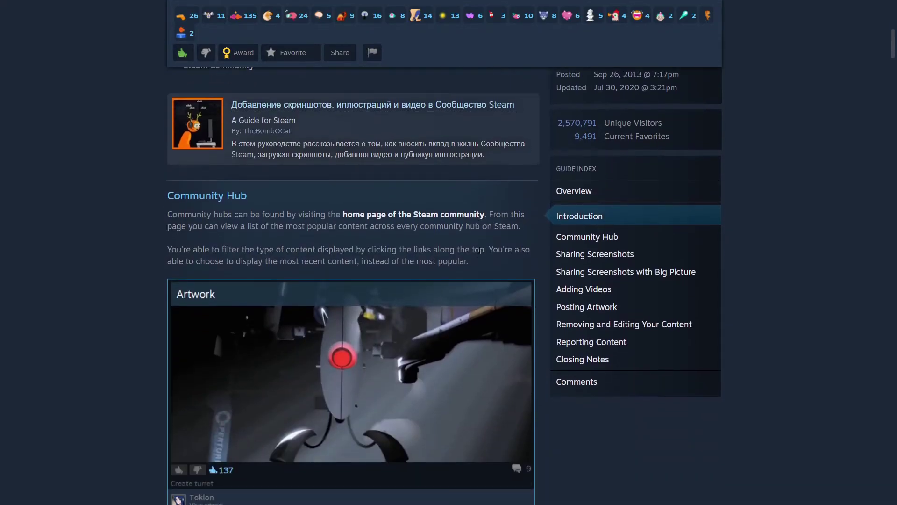
pyautogui.scroll(-1, 445, 286)
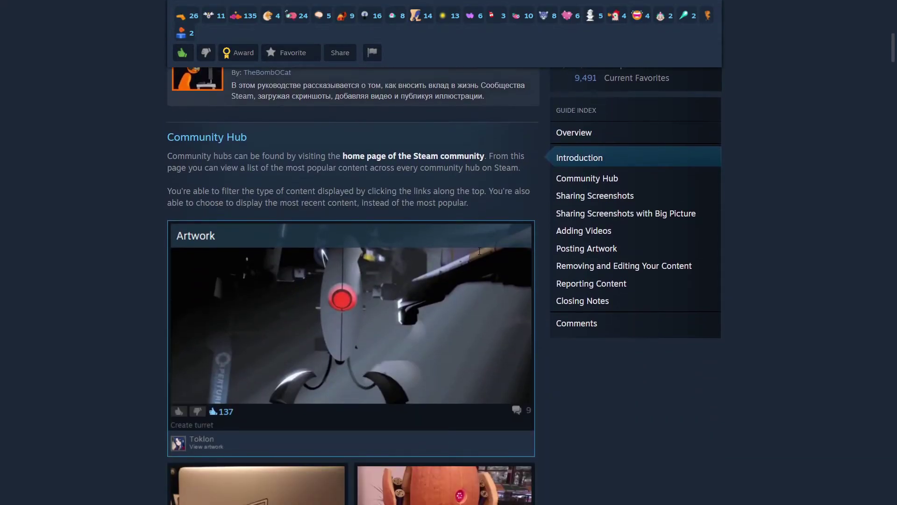
pyautogui.click(581, 237)
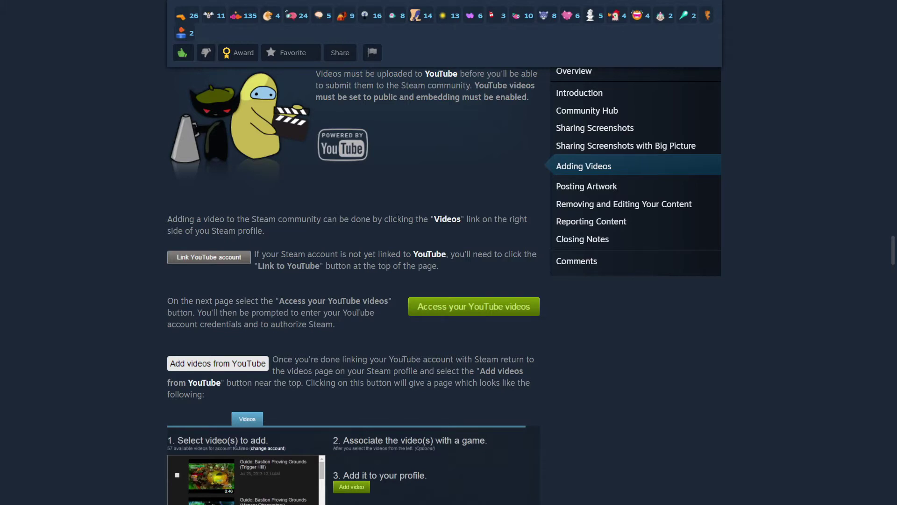
pyautogui.click(448, 225)
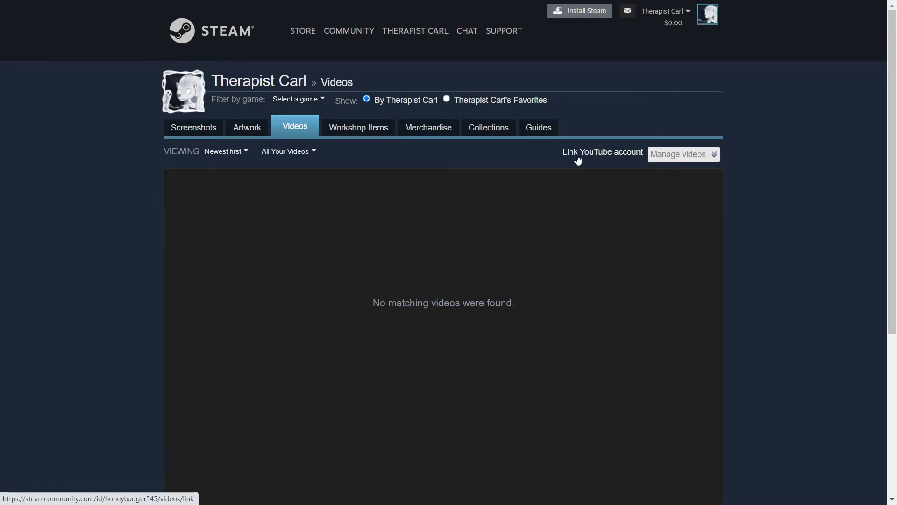
# - Link a YouTube account to the Steam profile by signing in with Google to authorize access
pyautogui.click(620, 152)
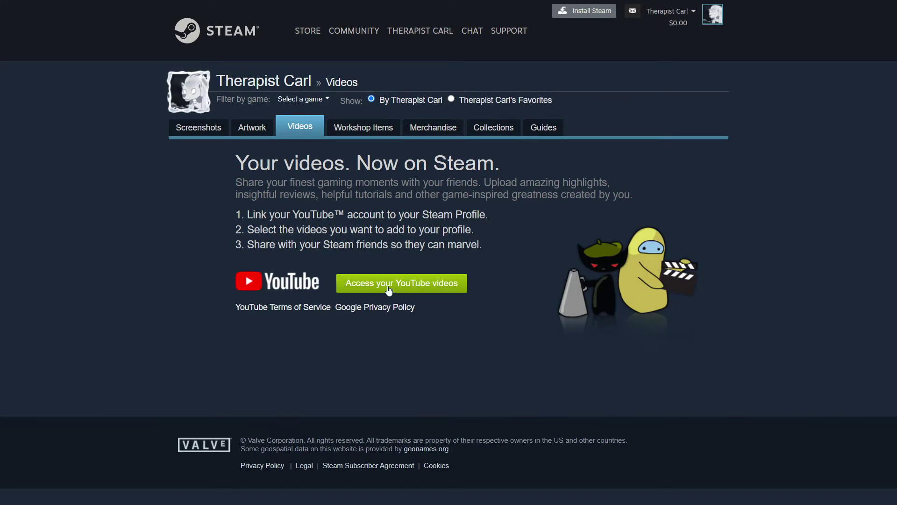
pyautogui.click(389, 289)
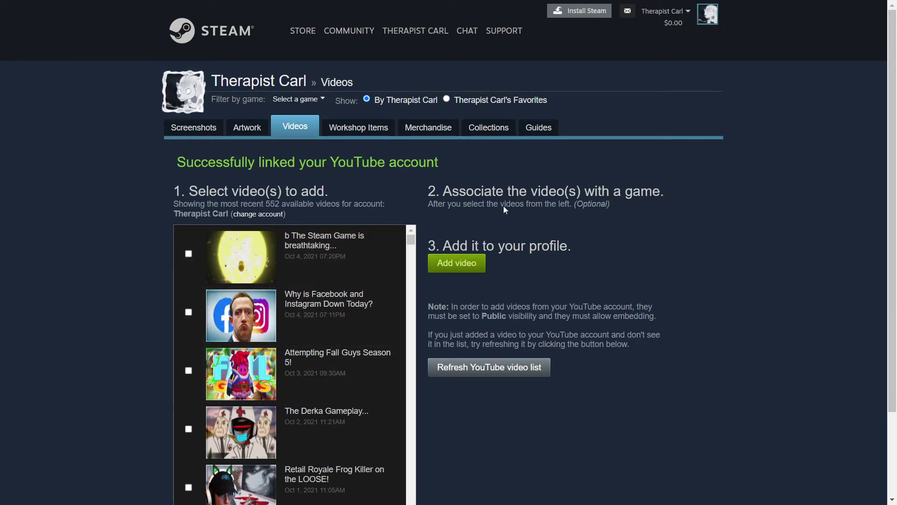
# - Add 'Attempting Fall Guys Season 5!' to the profile, associated with Fall Guys: Ultimate Knockout
pyautogui.click(189, 370)
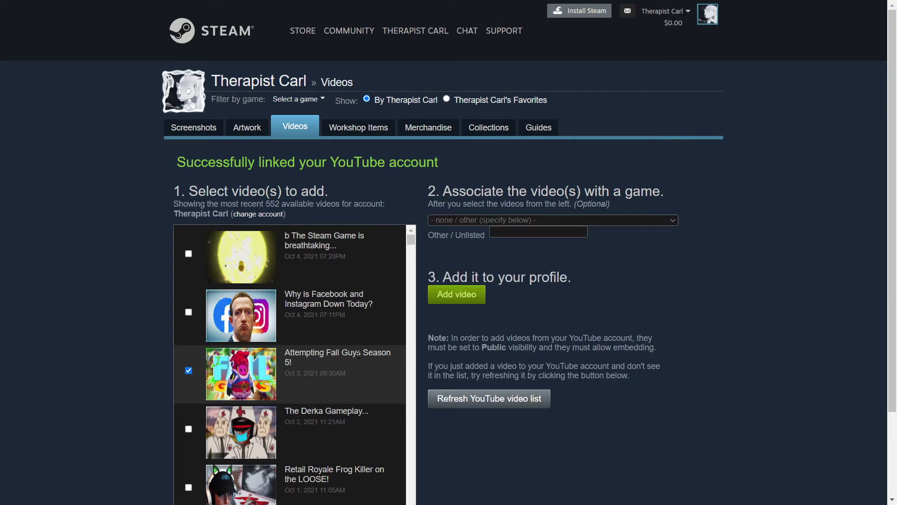
pyautogui.click(507, 220)
pyautogui.scroll(-3, 496, 348)
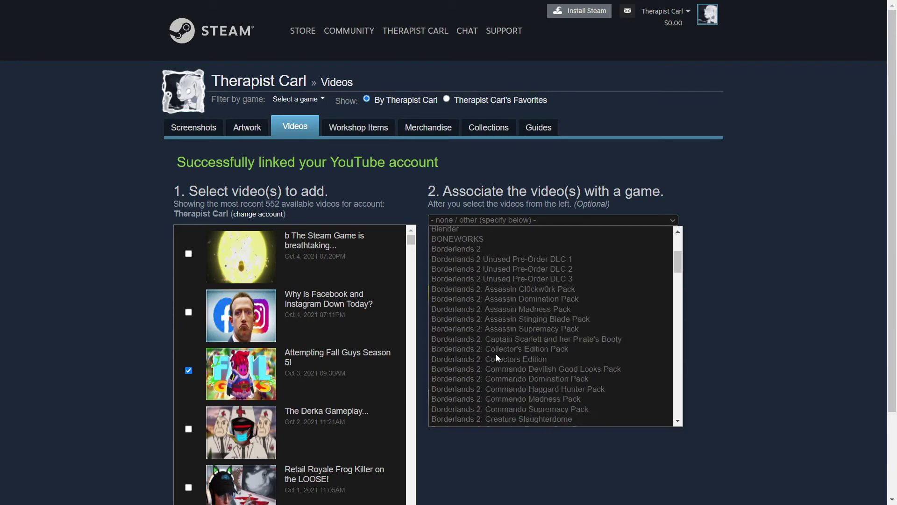
pyautogui.scroll(-15, 498, 385)
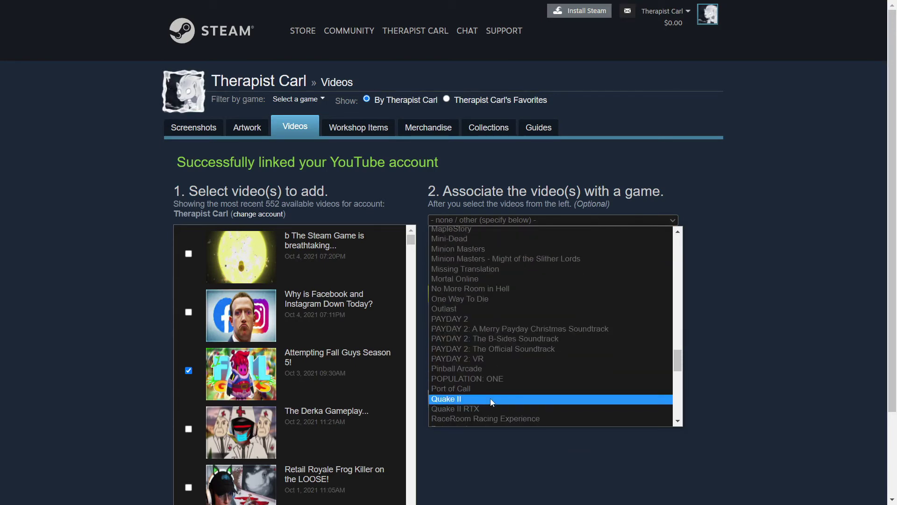
pyautogui.scroll(-4, 495, 396)
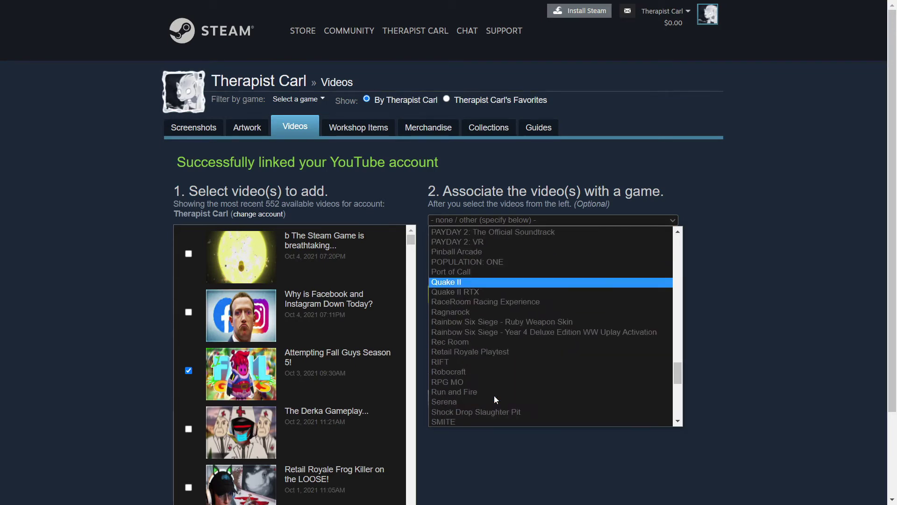
pyautogui.scroll(15, 486, 360)
pyautogui.click(477, 327)
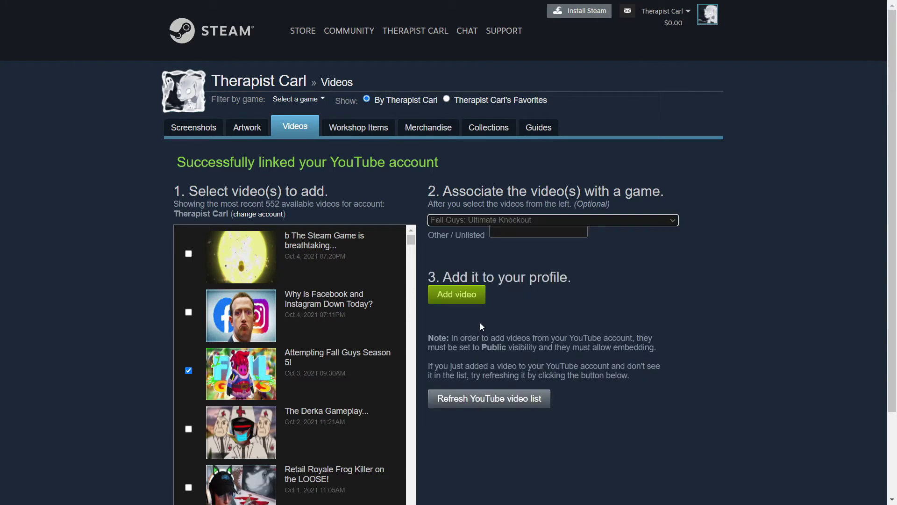
pyautogui.click(507, 234)
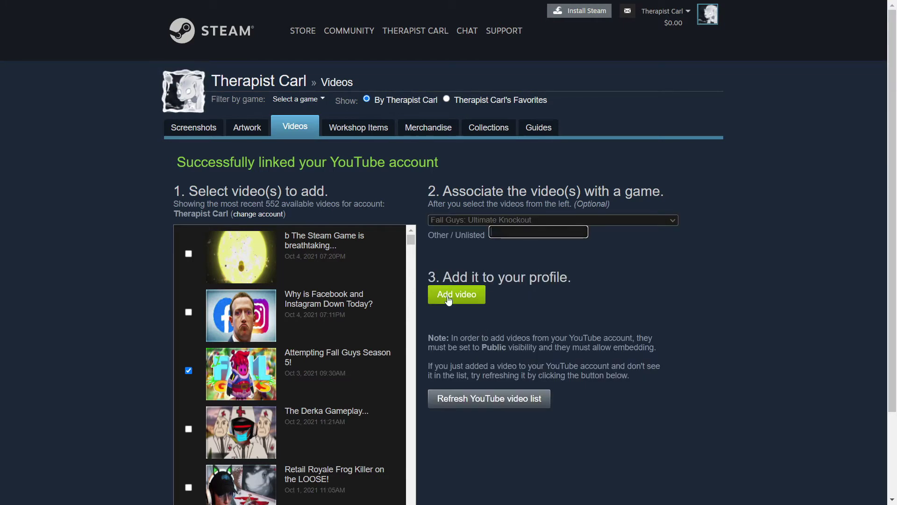
pyautogui.click(473, 300)
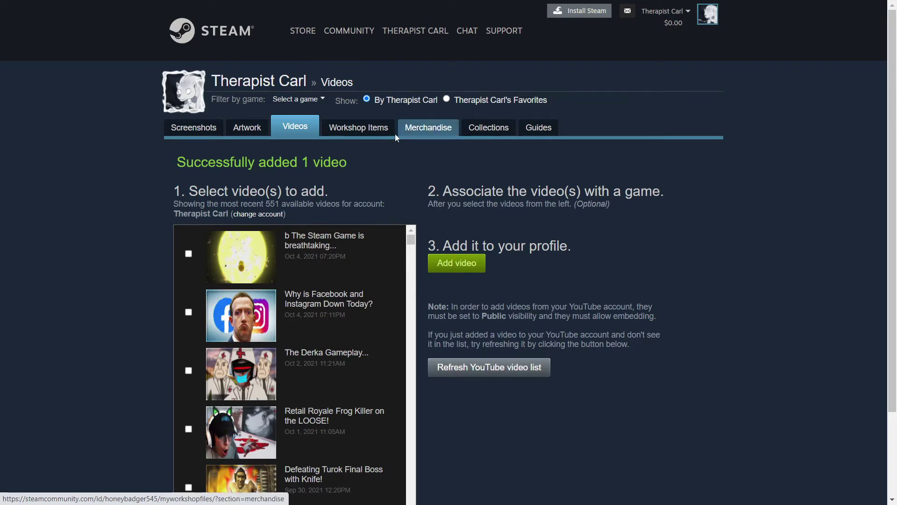
# - Play the Fall Guys video from the profile's video list, then close the viewer
pyautogui.click(304, 133)
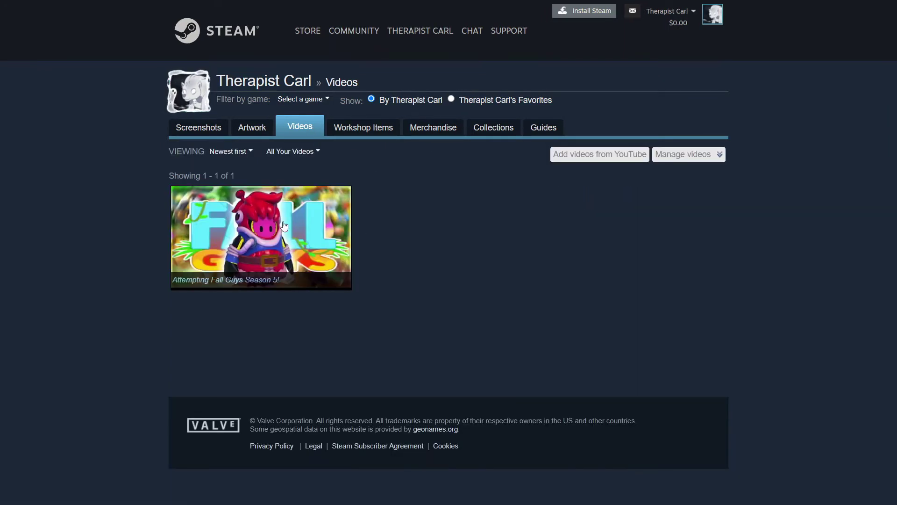
pyautogui.click(270, 262)
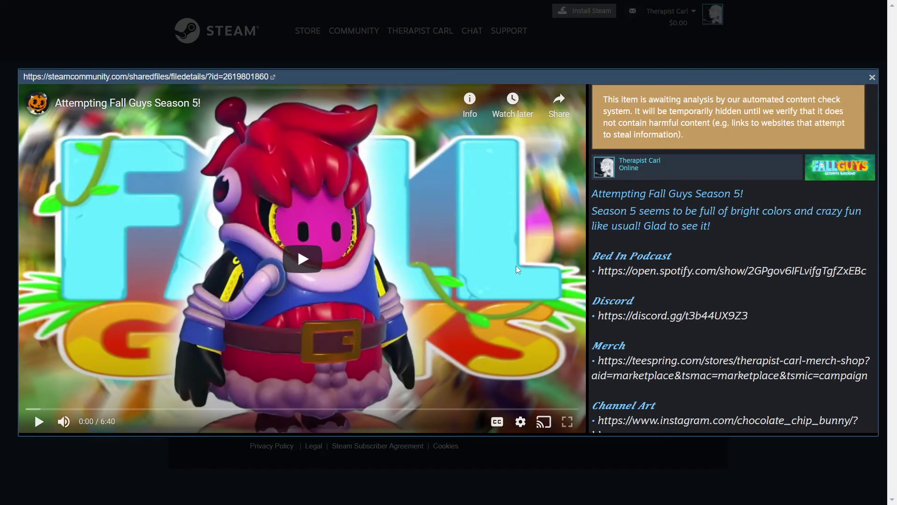
pyautogui.press('Escape')
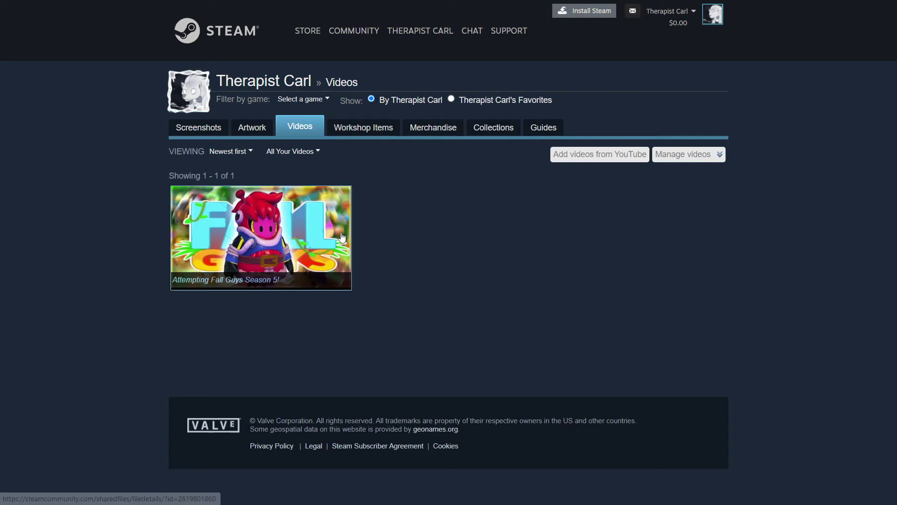
# - Add the newest YouTube video to the profile, associated with the game 'b'
pyautogui.click(643, 158)
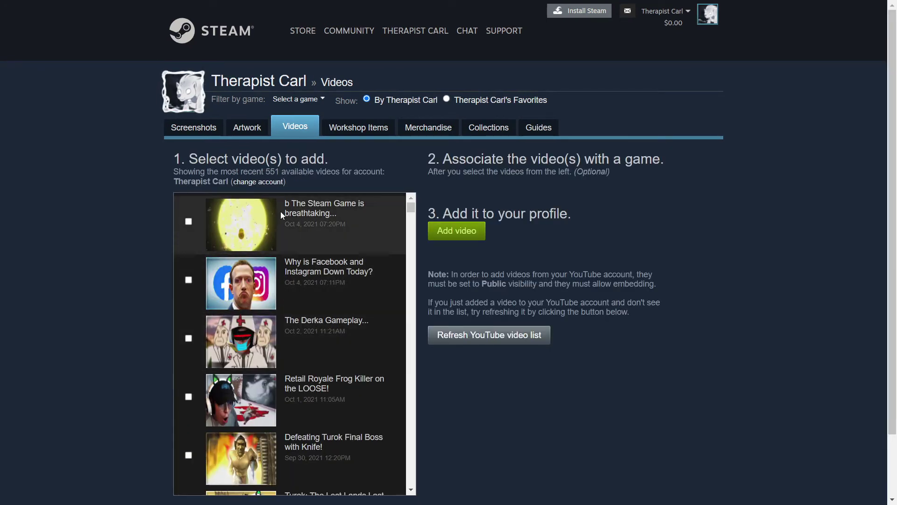
pyautogui.click(188, 222)
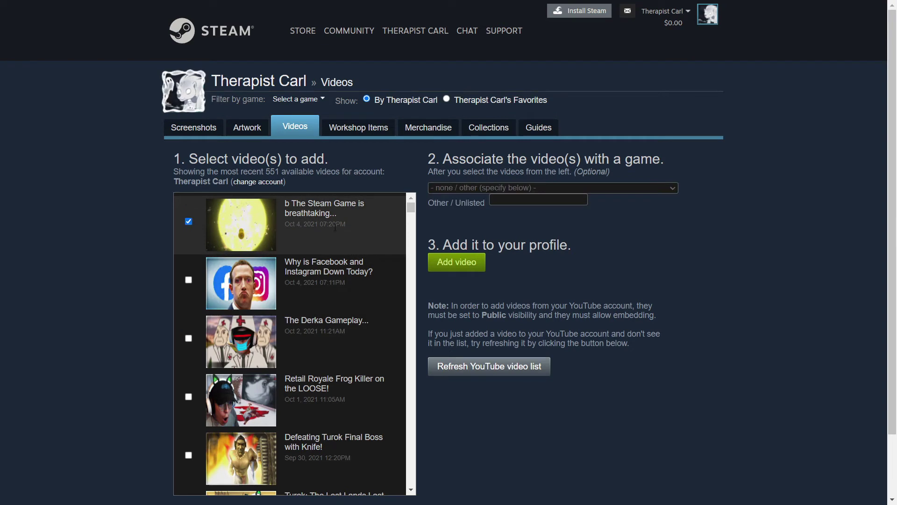
pyautogui.click(502, 187)
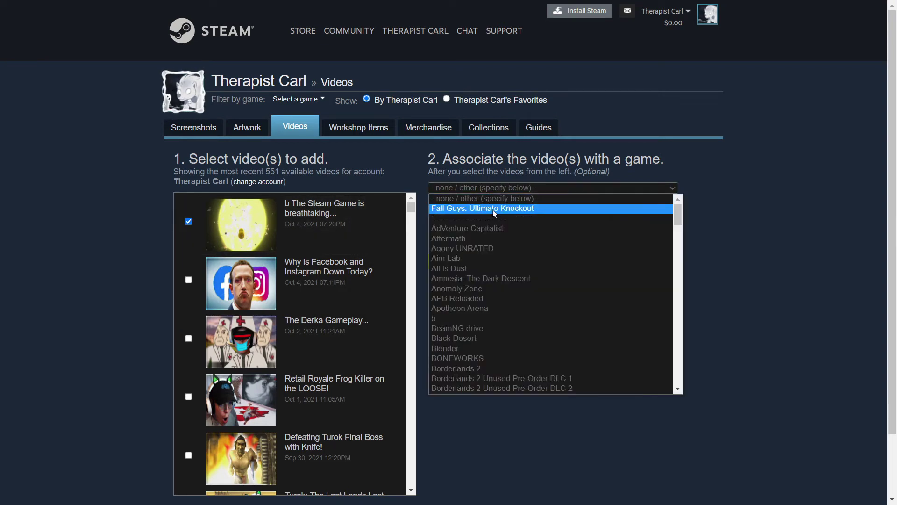
pyautogui.click(474, 319)
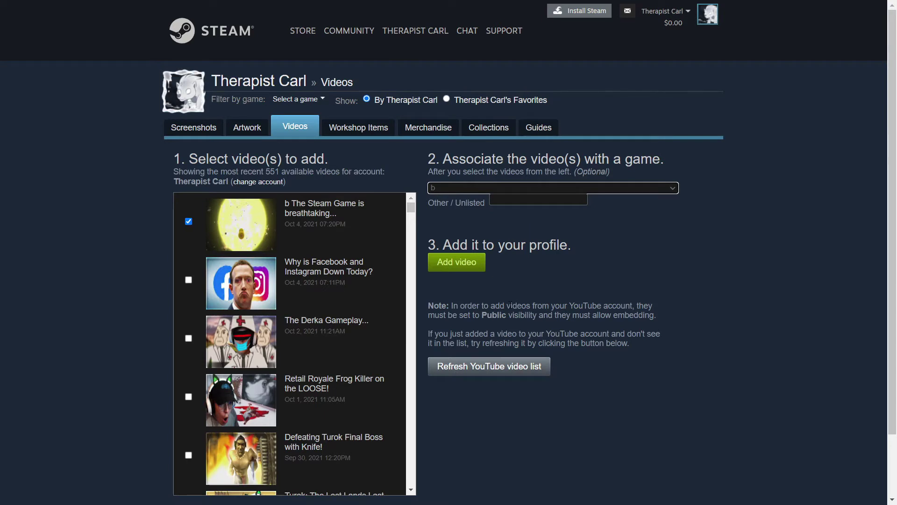
pyautogui.click(461, 268)
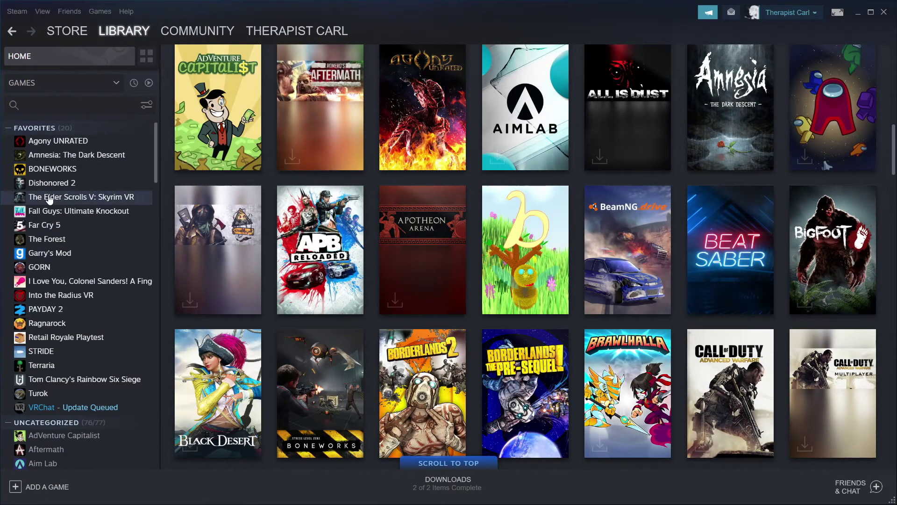
# - Open game b's Library page under Uncategorized, then go to its Community Hub
pyautogui.scroll(-6, 72, 342)
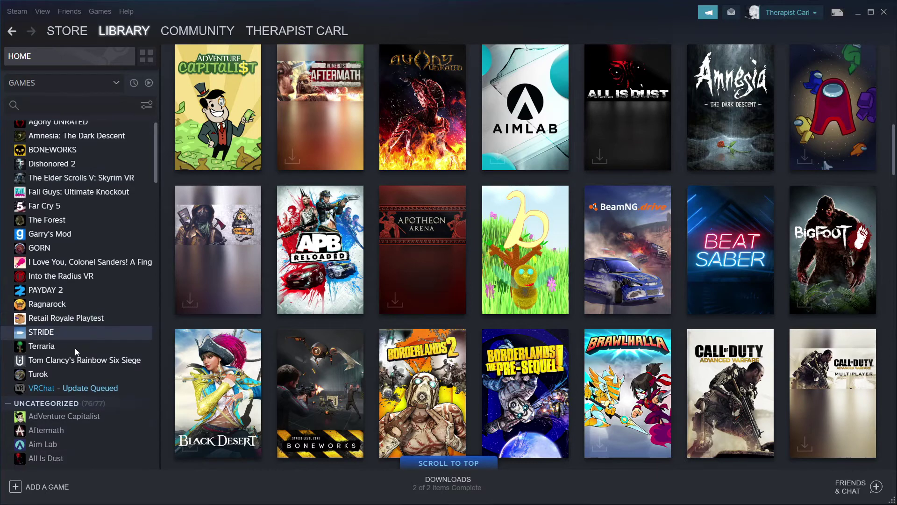
pyautogui.click(81, 241)
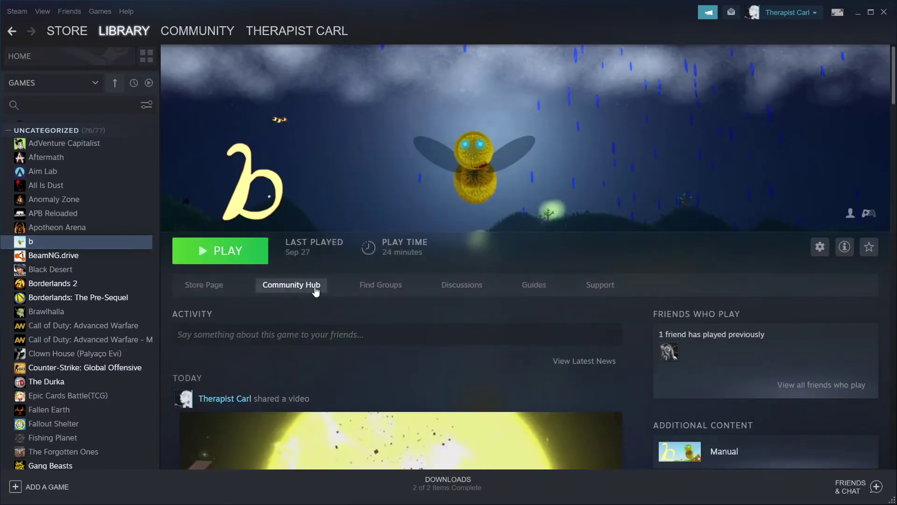
pyautogui.scroll(-5, 316, 291)
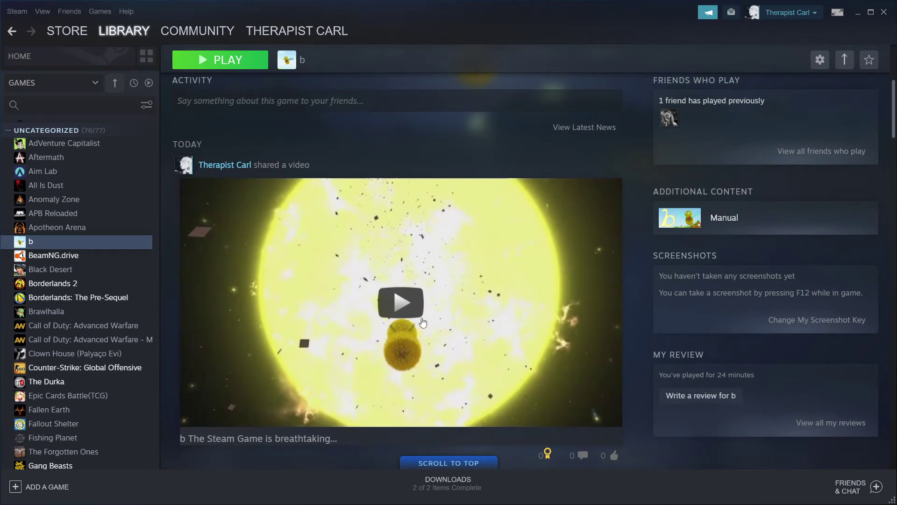
pyautogui.scroll(4, 289, 204)
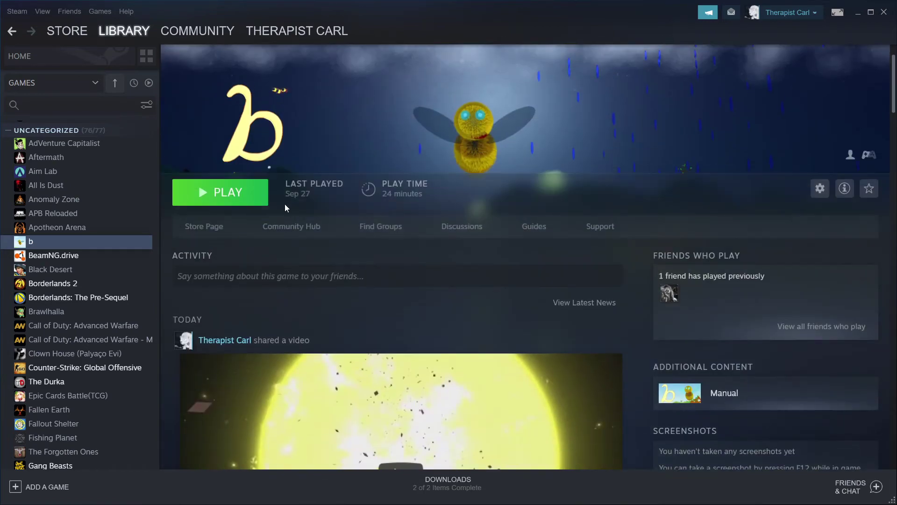
pyautogui.scroll(-1, 321, 290)
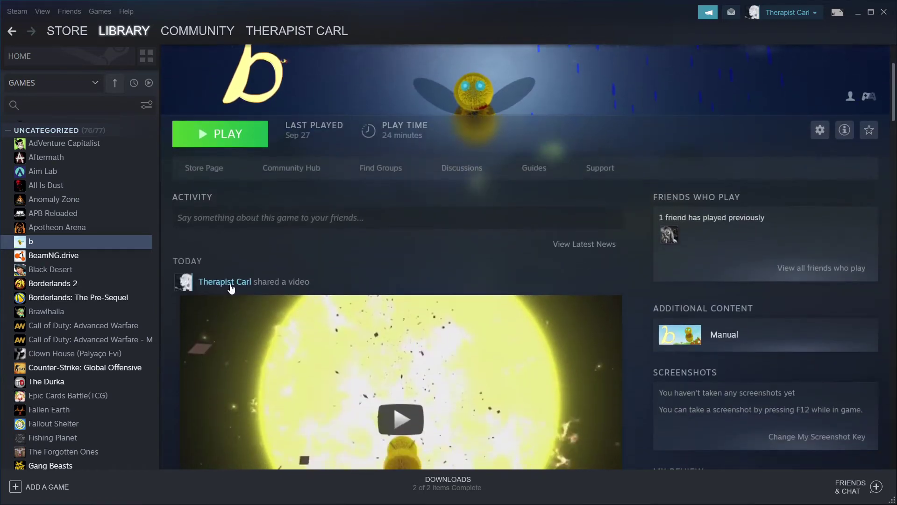
pyautogui.scroll(-4, 316, 290)
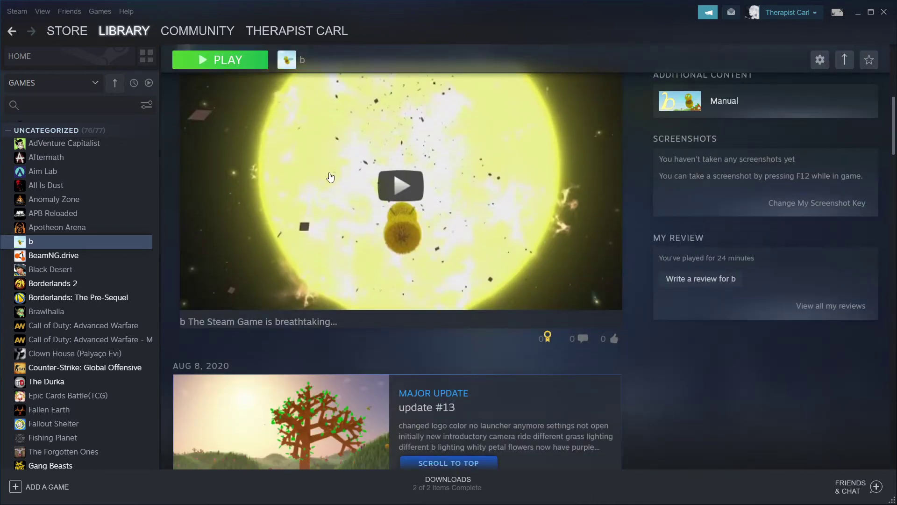
pyautogui.scroll(4, 372, 255)
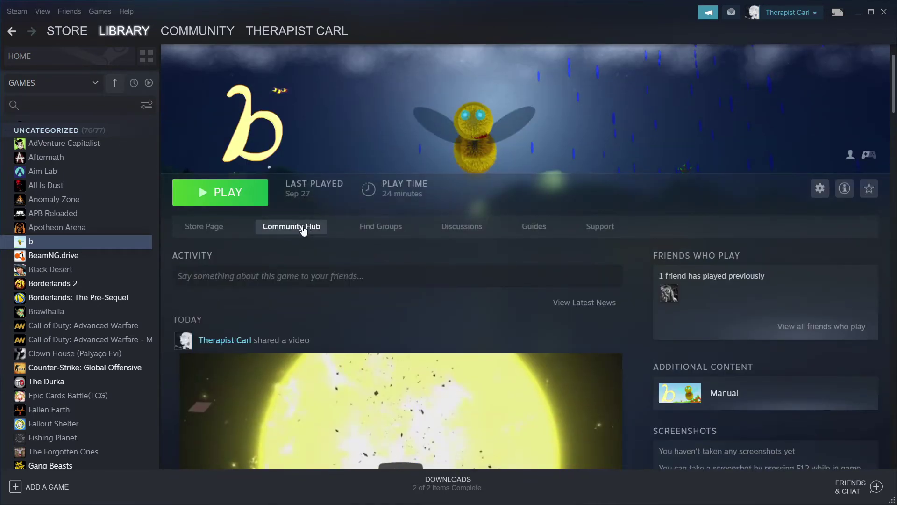
pyautogui.click(299, 229)
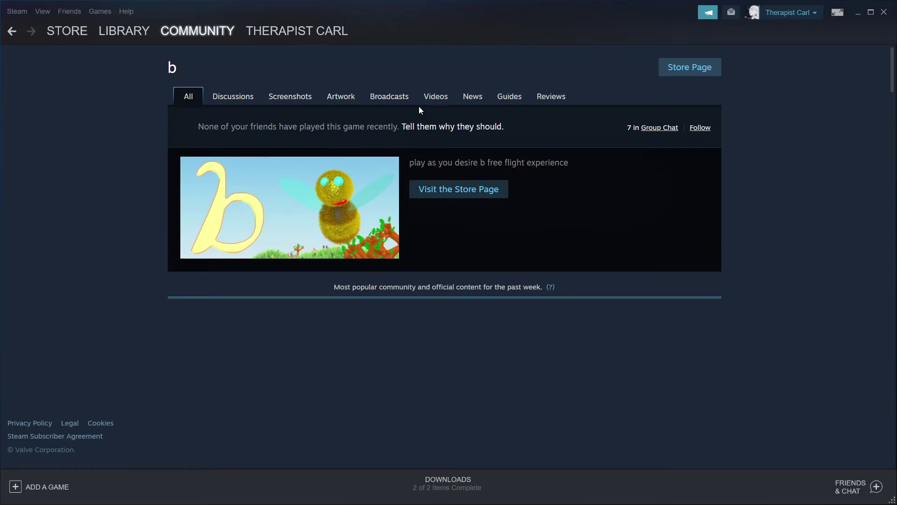
# - Show b's community videos sorted by Most Recent
pyautogui.click(430, 102)
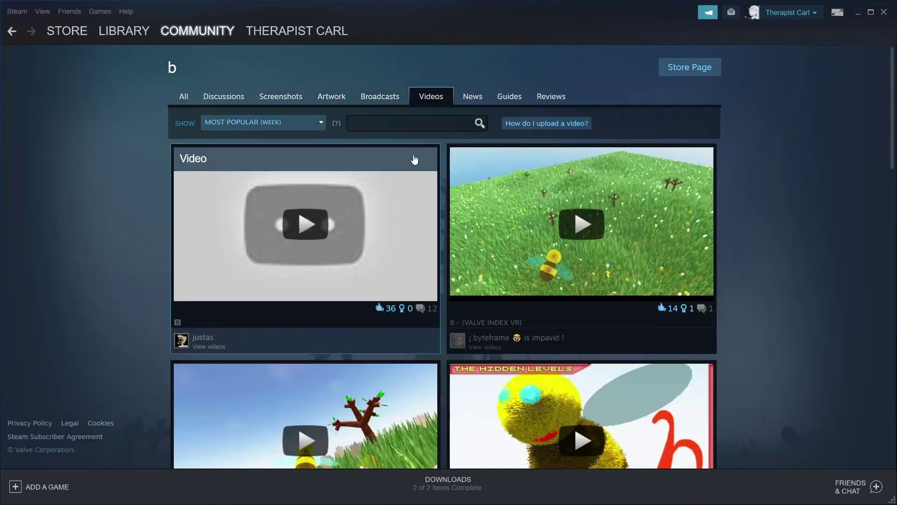
pyautogui.click(307, 122)
pyautogui.click(251, 221)
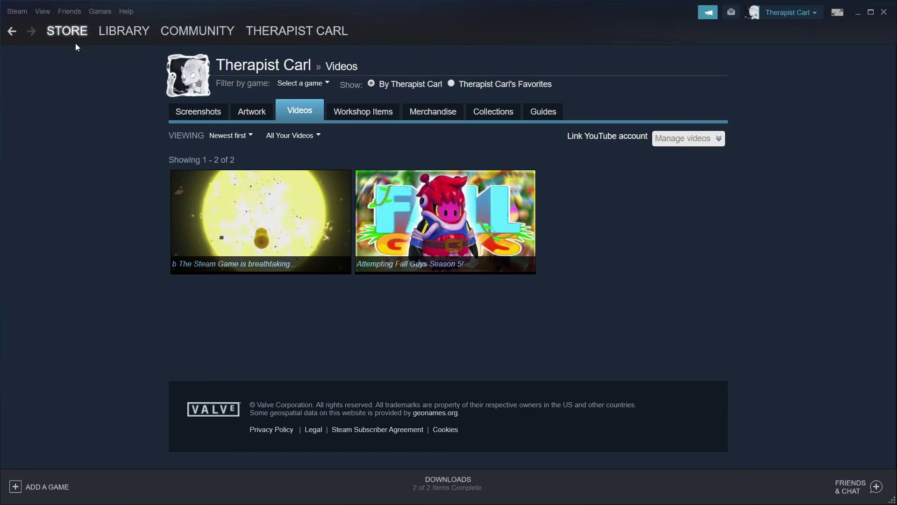
pyautogui.click(67, 31)
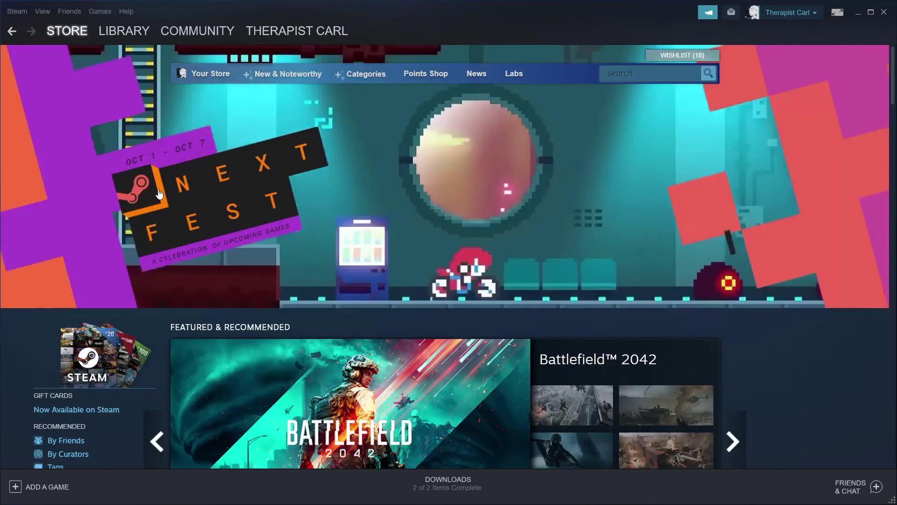
pyautogui.moveTo(299, 32)
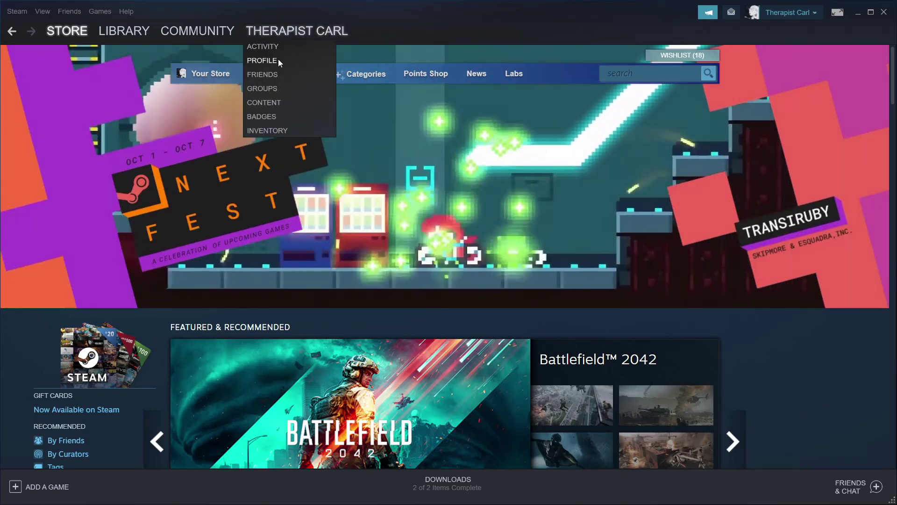
pyautogui.click(279, 60)
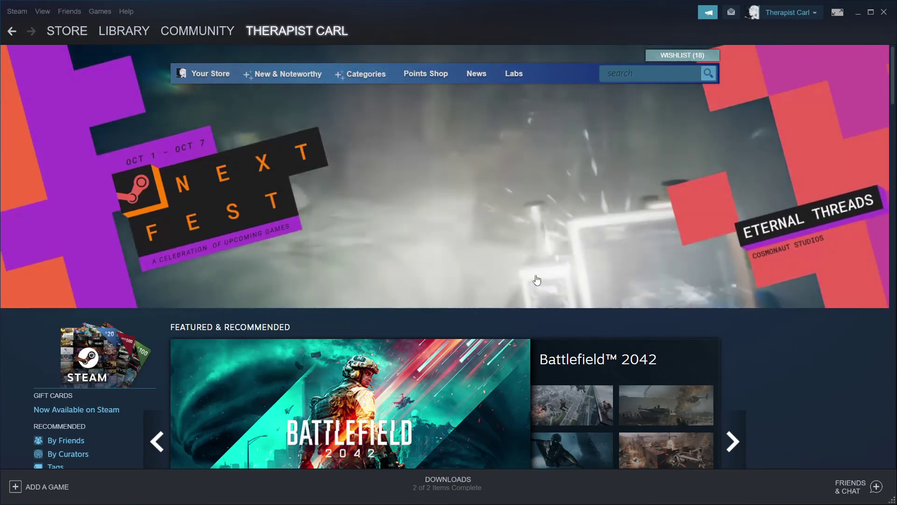
pyautogui.scroll(-3, 537, 278)
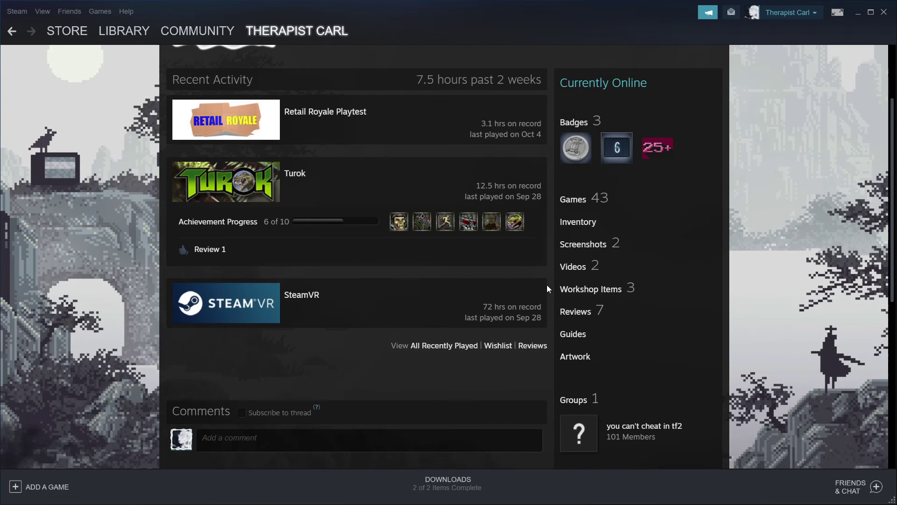
pyautogui.click(573, 266)
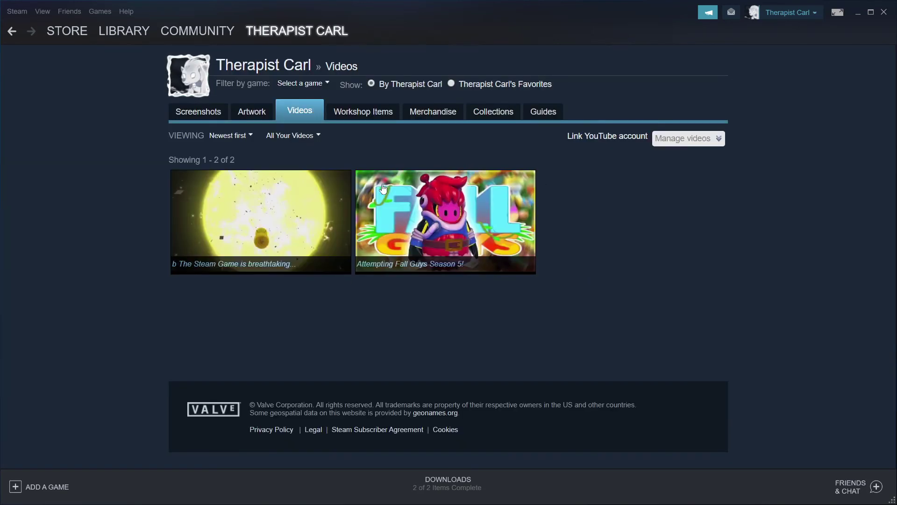
pyautogui.moveTo(183, 32)
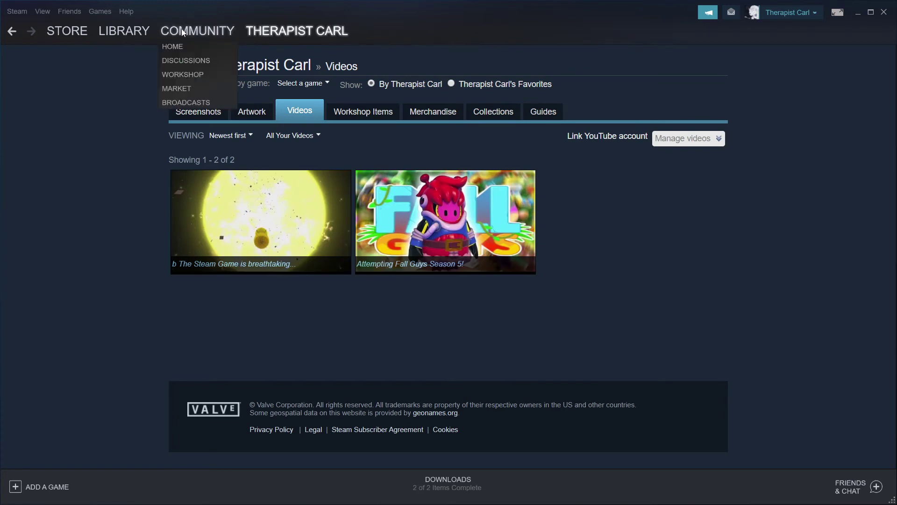